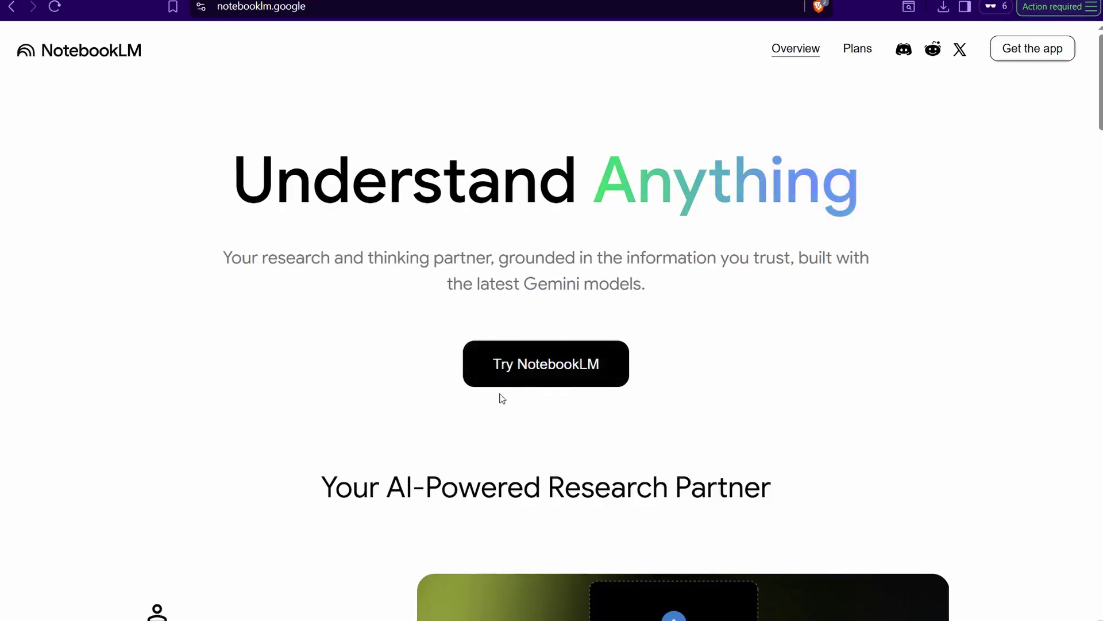
Step: Launch NotebookLM from Try NotebookLM and create a new untitled notebook
click(526, 373)
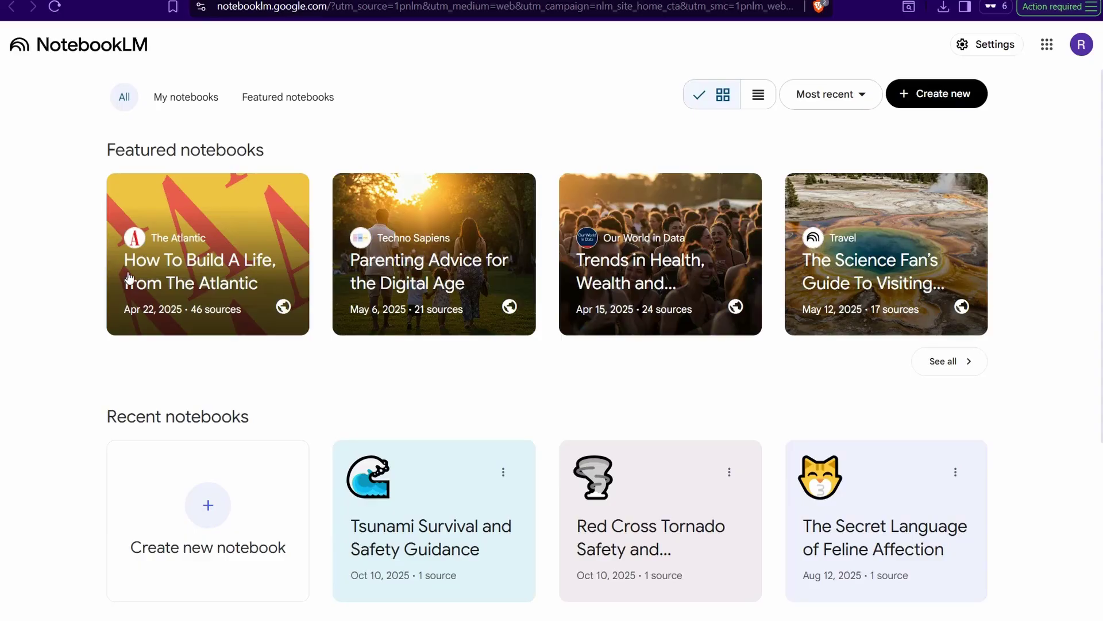
scroll(152, 294, down, 2)
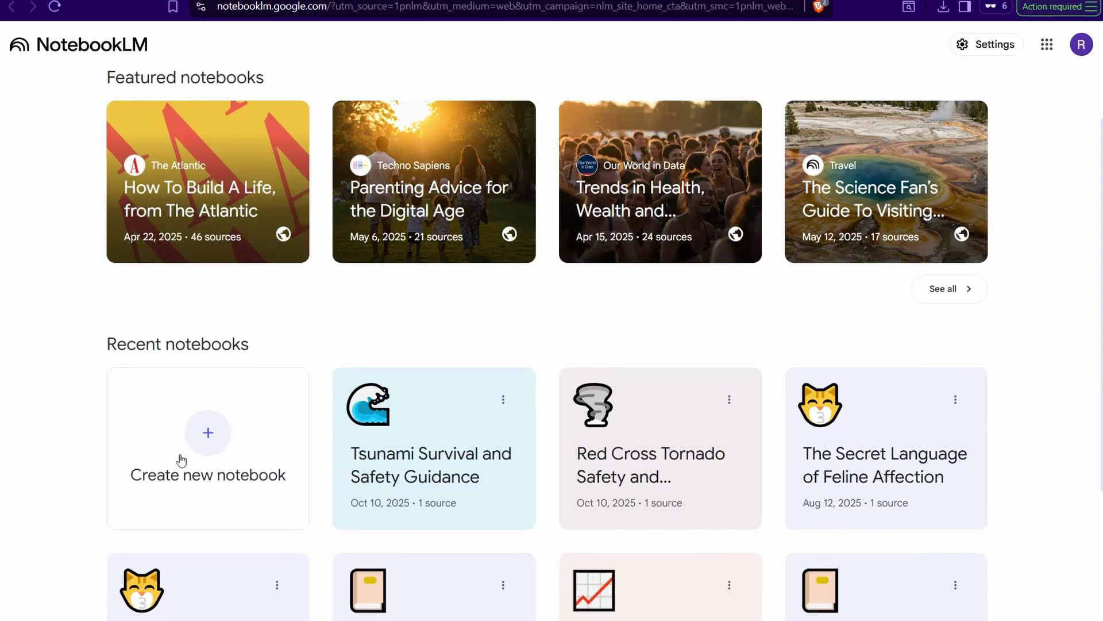
scroll(340, 377, up, 2)
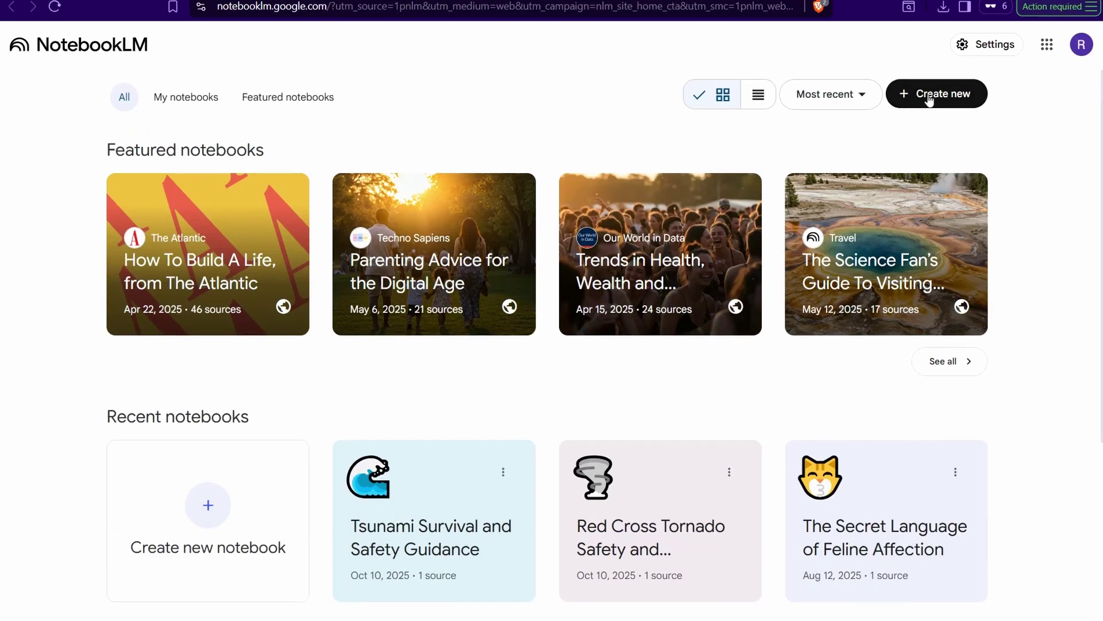
click(203, 518)
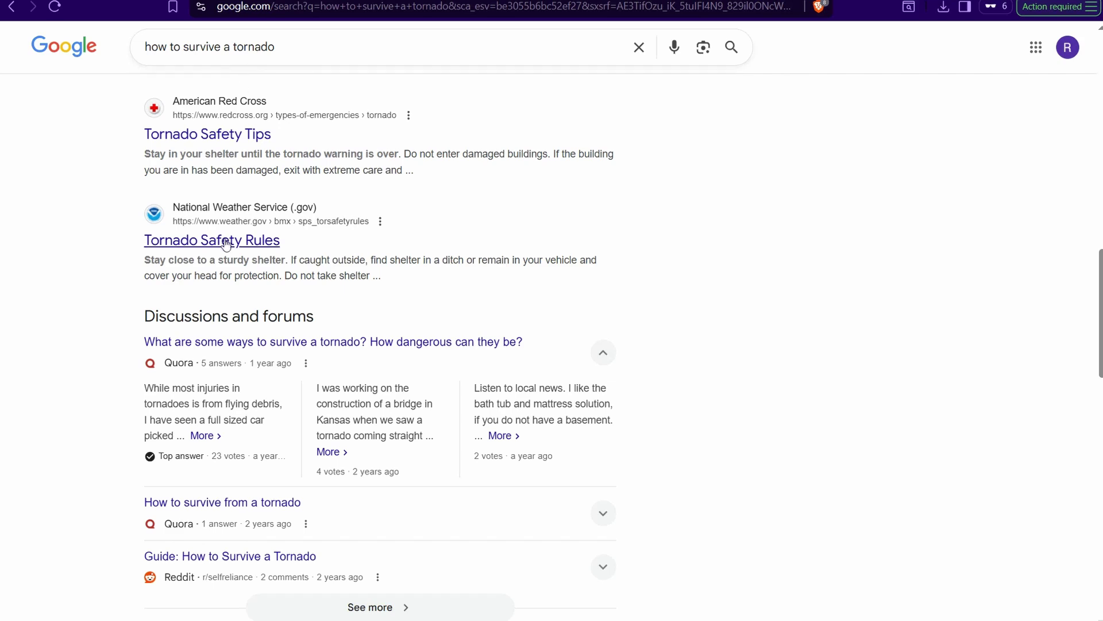
scroll(223, 239, up, 2)
scroll(225, 233, up, 1)
scroll(224, 226, up, 3)
scroll(220, 238, up, 1)
scroll(256, 251, up, 3)
scroll(294, 241, up, 2)
scroll(328, 250, down, 1)
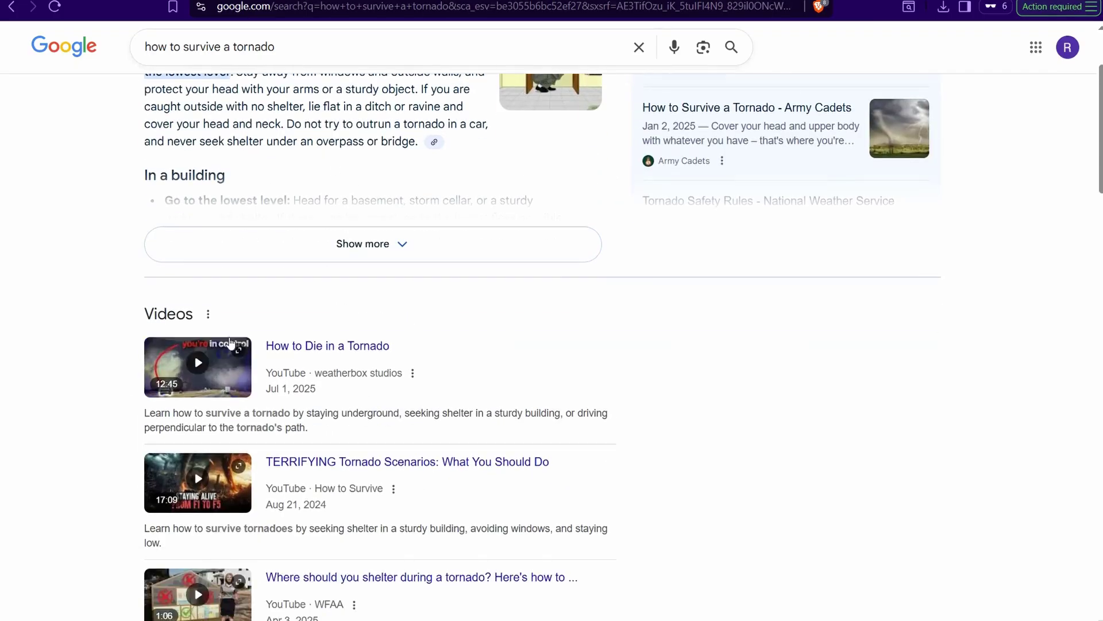
scroll(280, 406, down, 2)
scroll(259, 413, down, 3)
scroll(327, 302, down, 2)
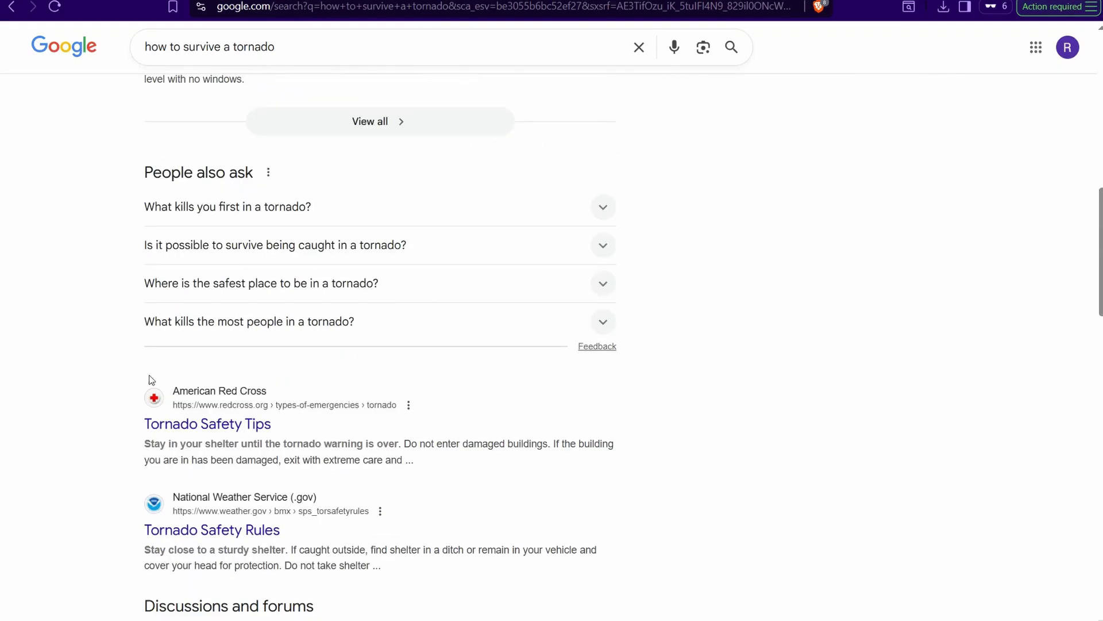
scroll(114, 368, down, 3)
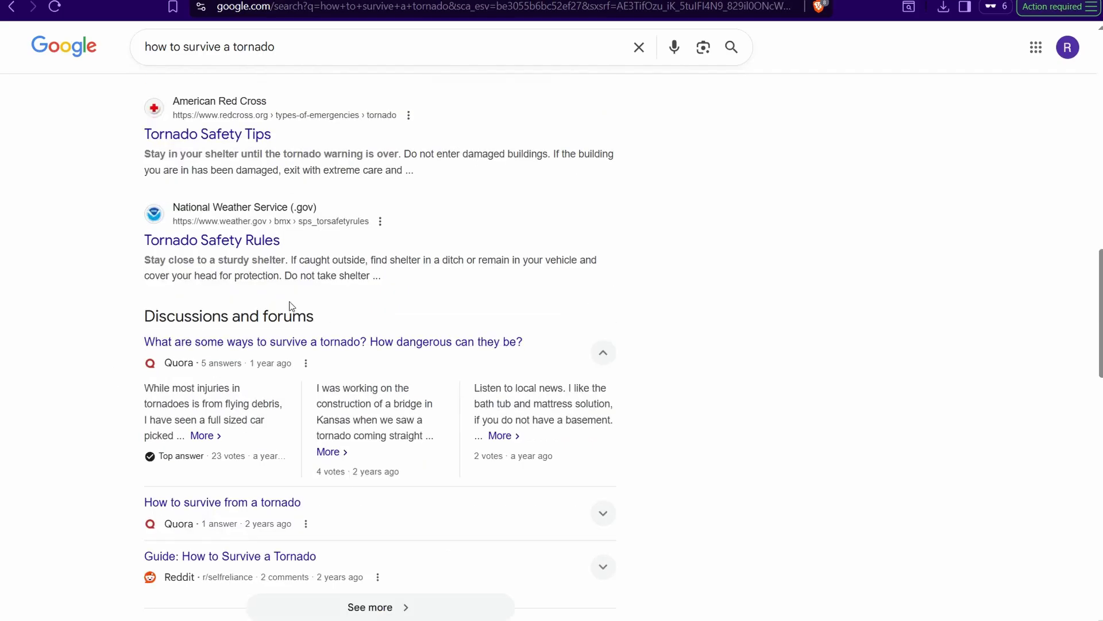
scroll(121, 388, down, 2)
scroll(127, 412, down, 1)
scroll(127, 417, up, 1)
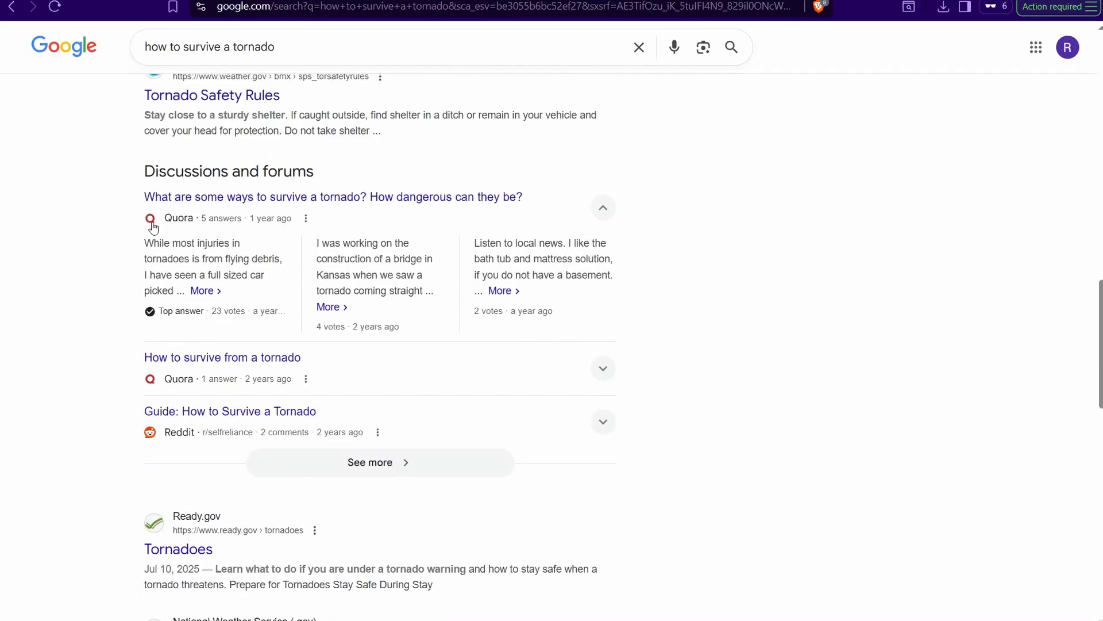
scroll(196, 373, up, 1)
scroll(173, 387, up, 4)
scroll(175, 390, up, 3)
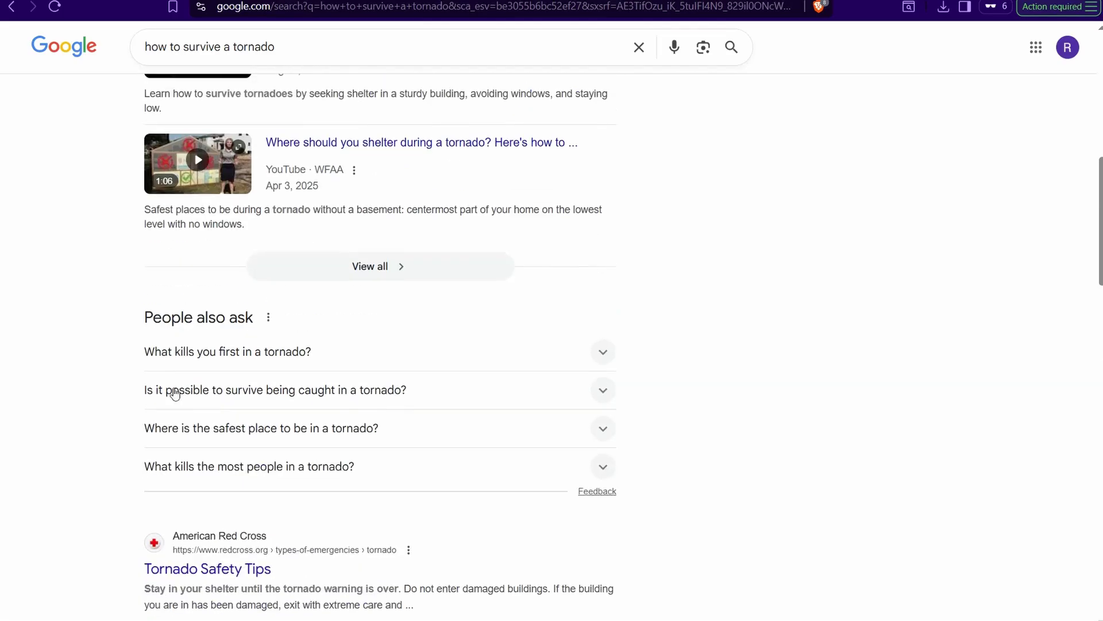
scroll(173, 389, up, 3)
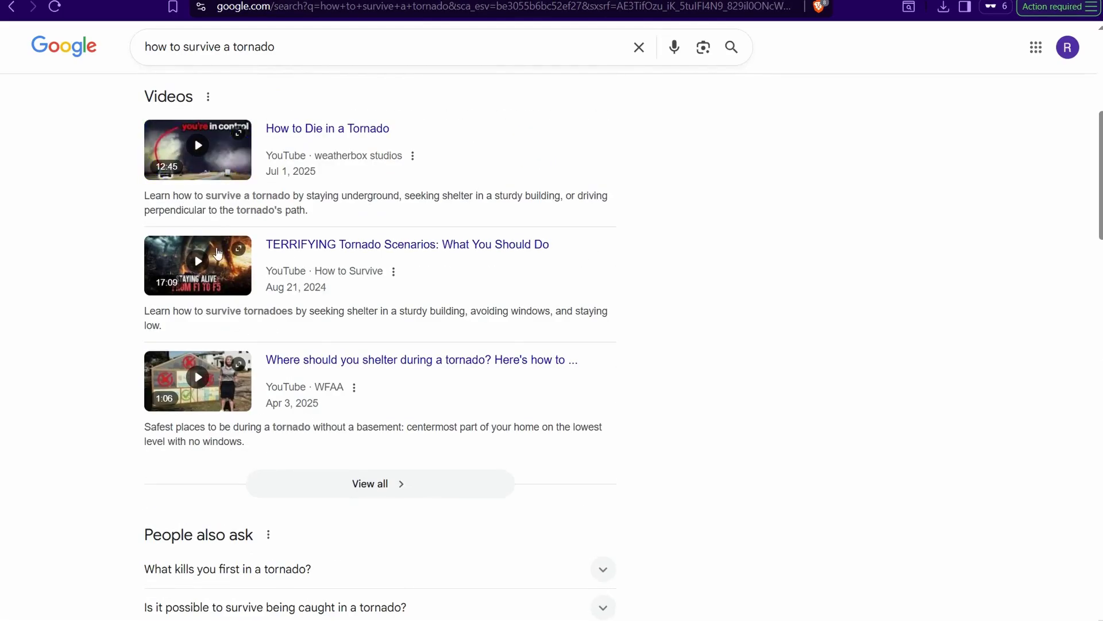
scroll(214, 401, down, 2)
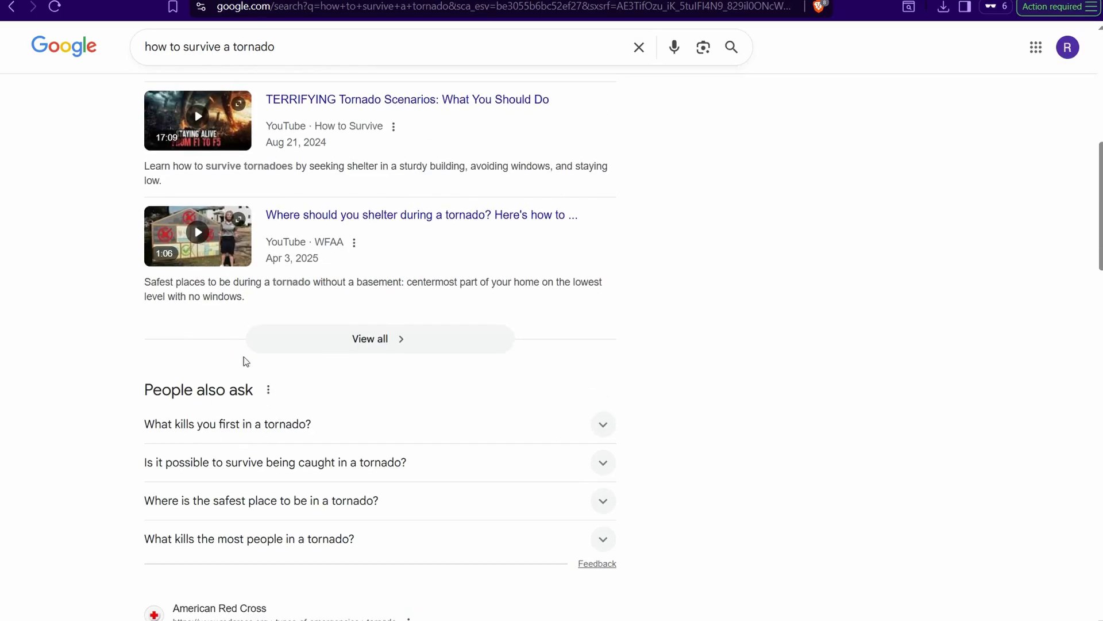
scroll(185, 302, down, 2)
scroll(186, 308, down, 3)
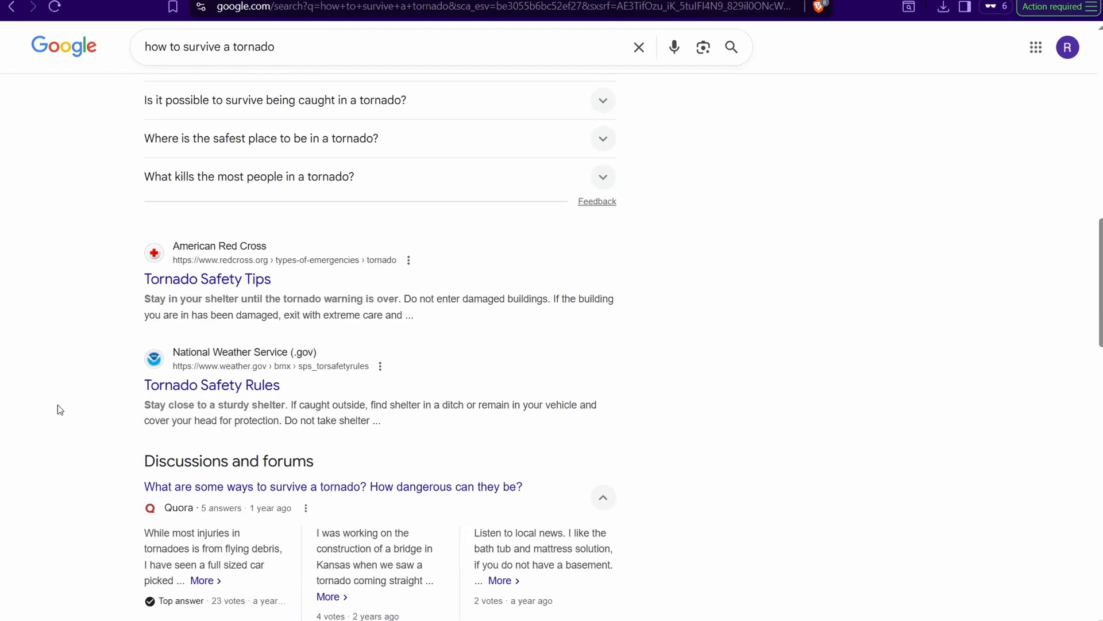
Step: Bring up the context menu on the American Red Cross 'Tornado Safety Tips' search result
right_click(209, 287)
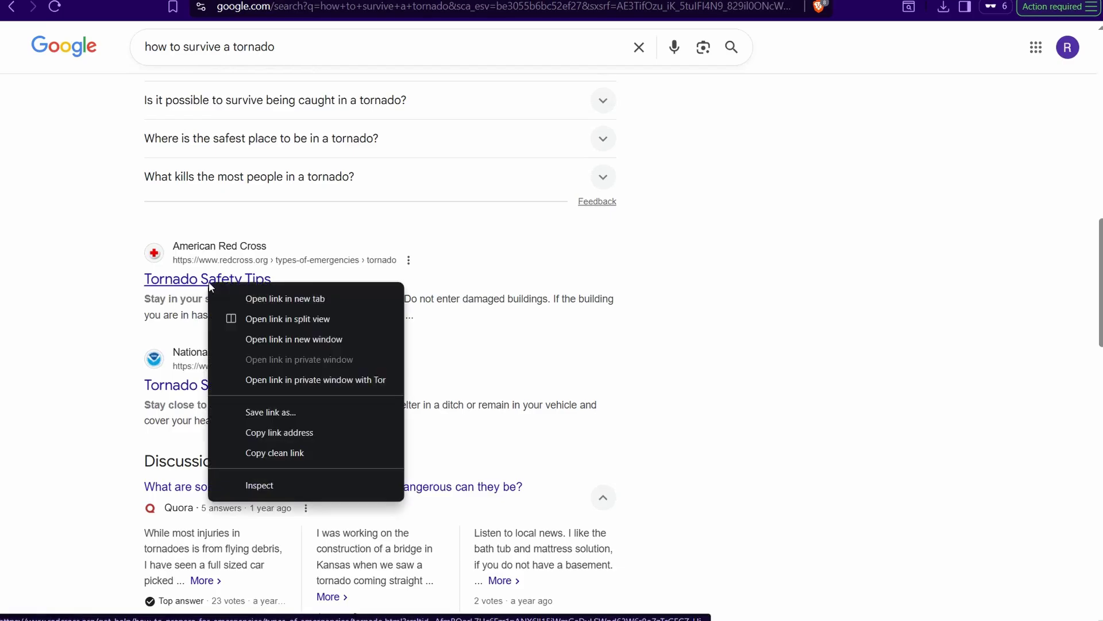
Step: Copy the Red Cross link and insert it as a Website source in Add sources
click(265, 433)
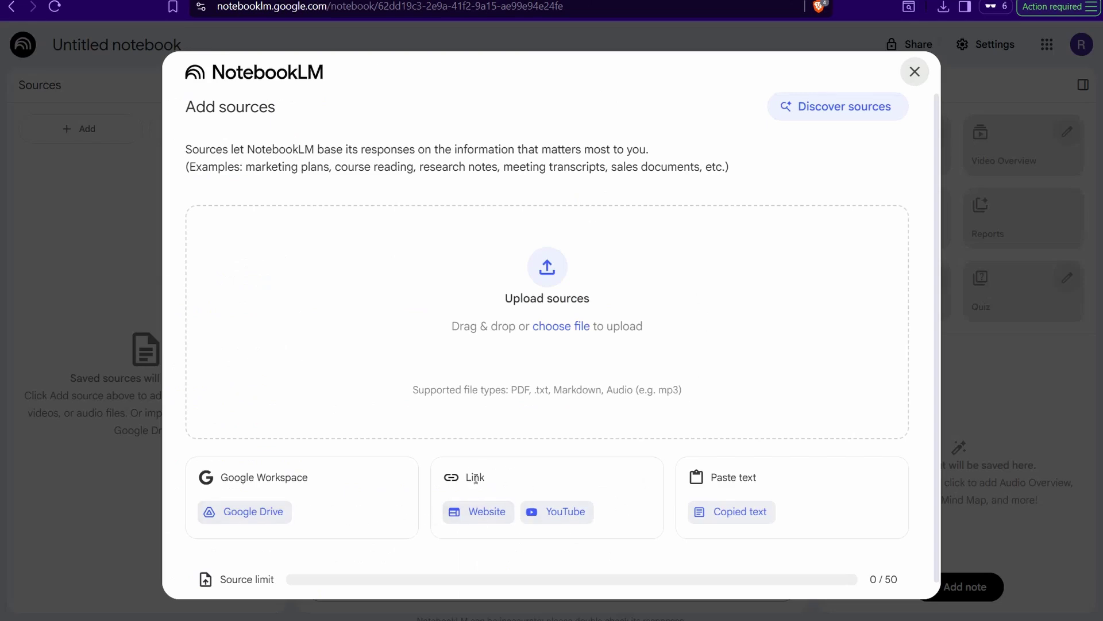
click(487, 512)
click(253, 221)
right_click(250, 216)
click(292, 356)
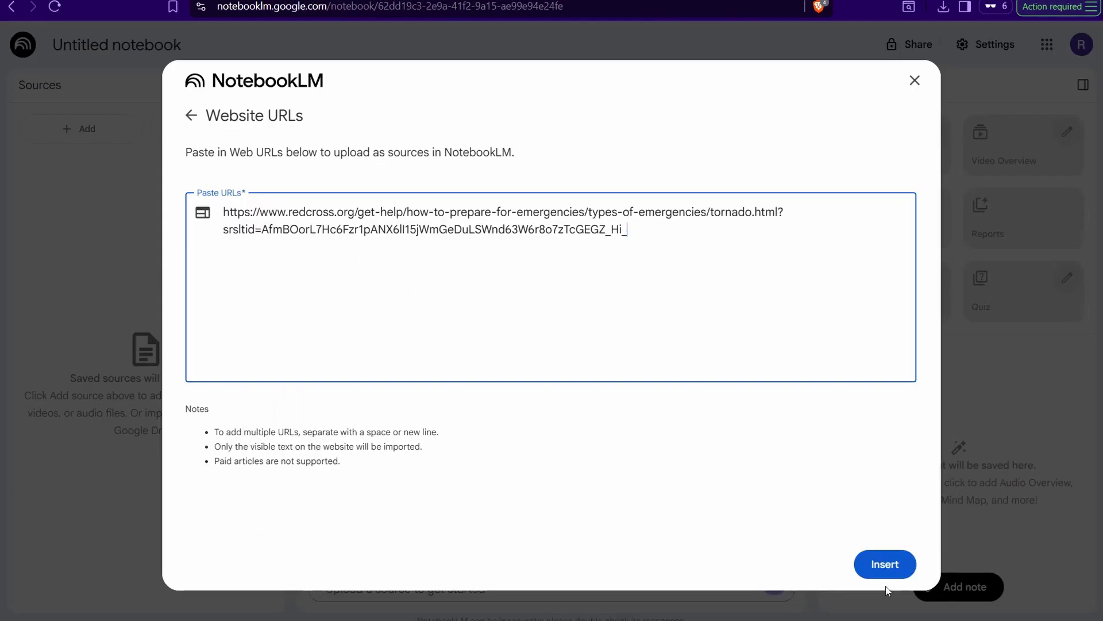
click(881, 567)
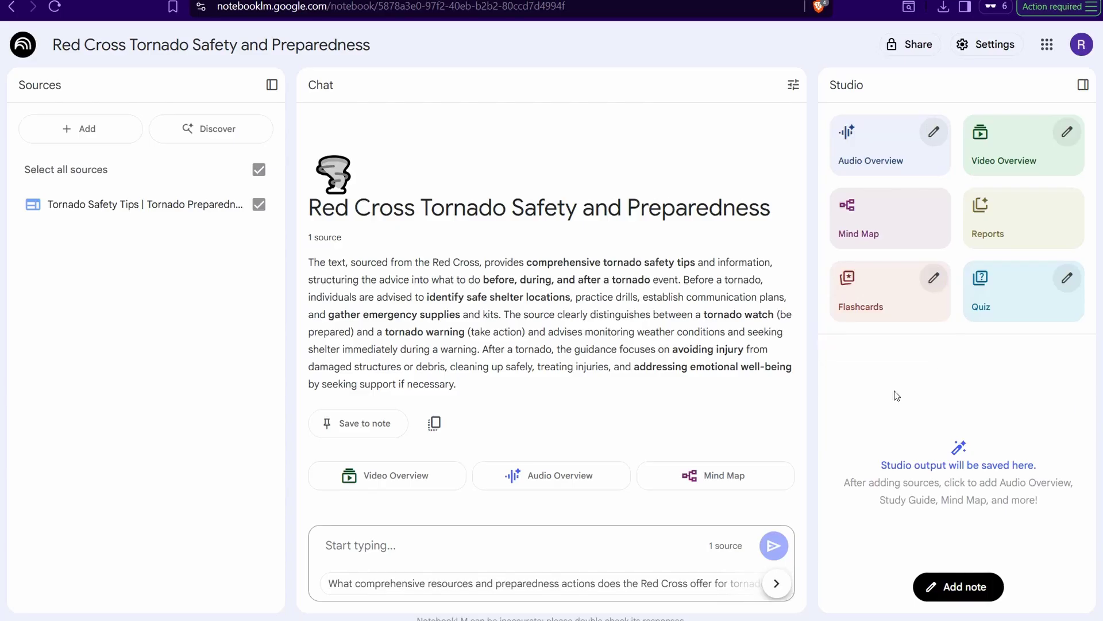
Step: Generate a Video Overview and play the resulting 'Tornado Safety Guide' video
click(994, 155)
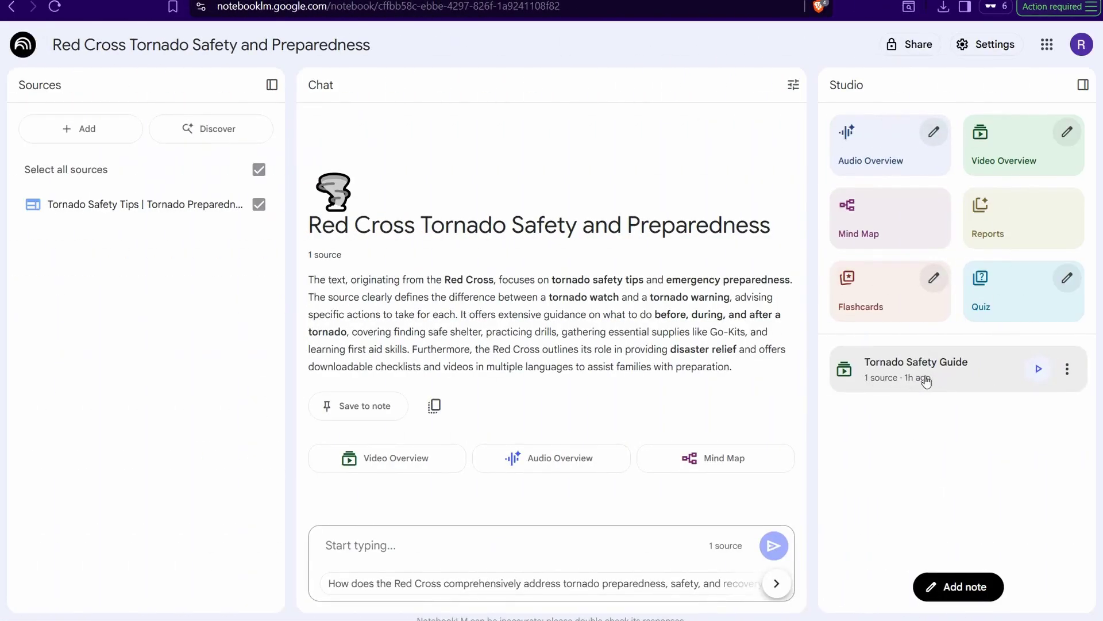
click(1040, 371)
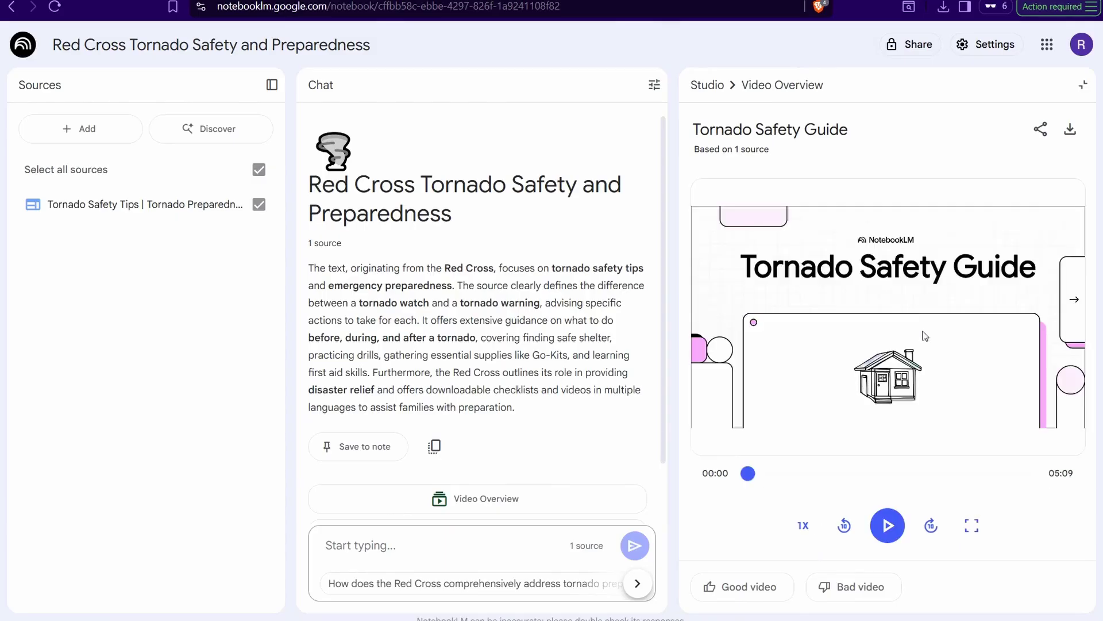
click(890, 528)
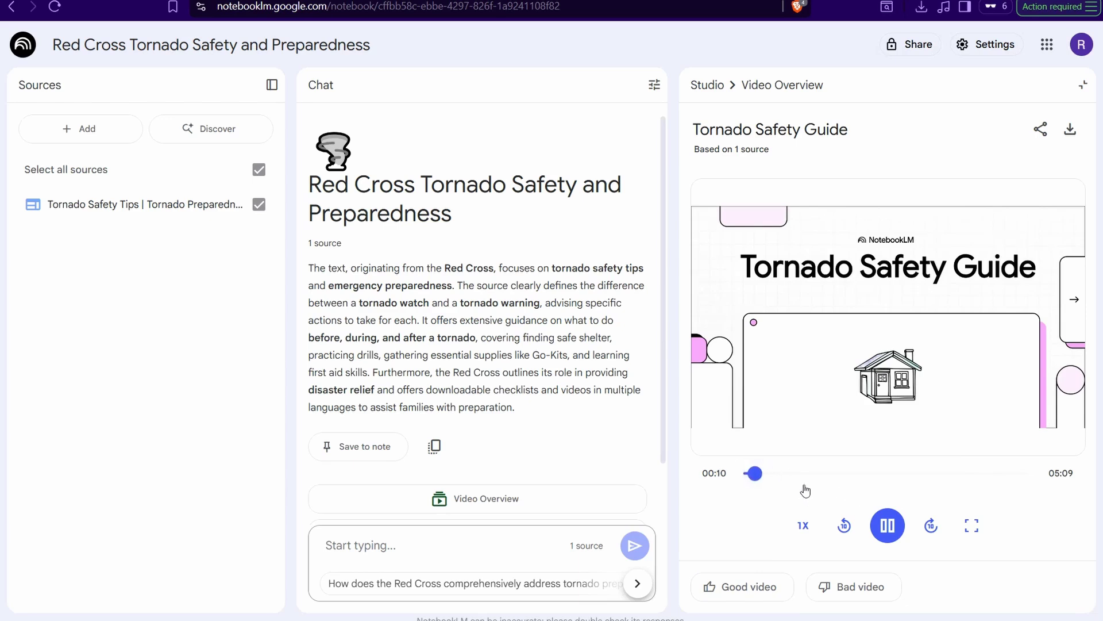
click(776, 474)
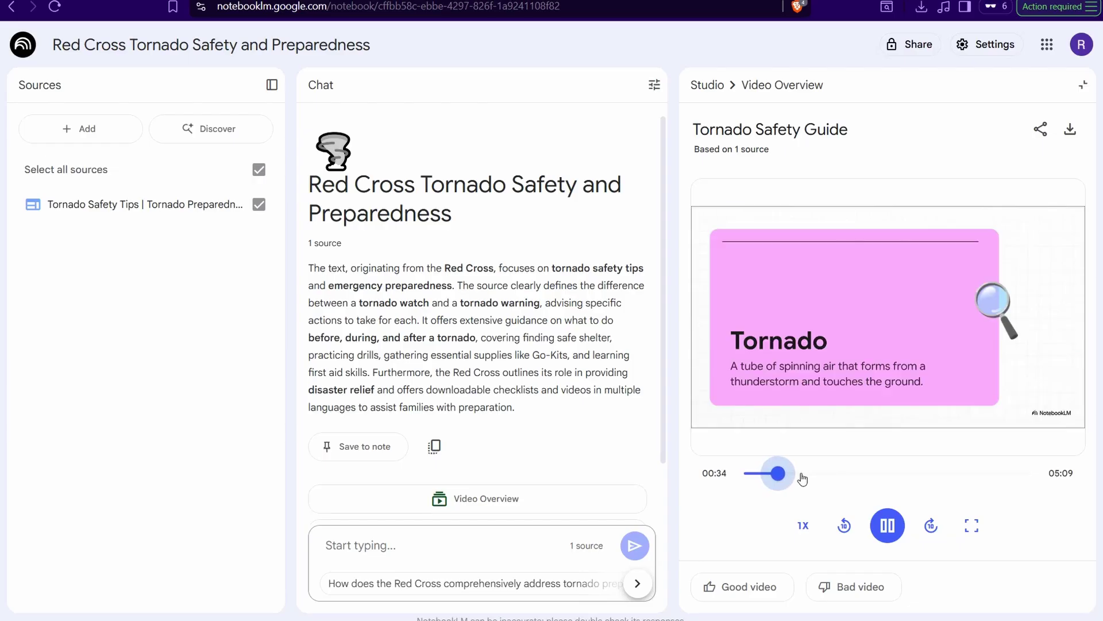
click(803, 475)
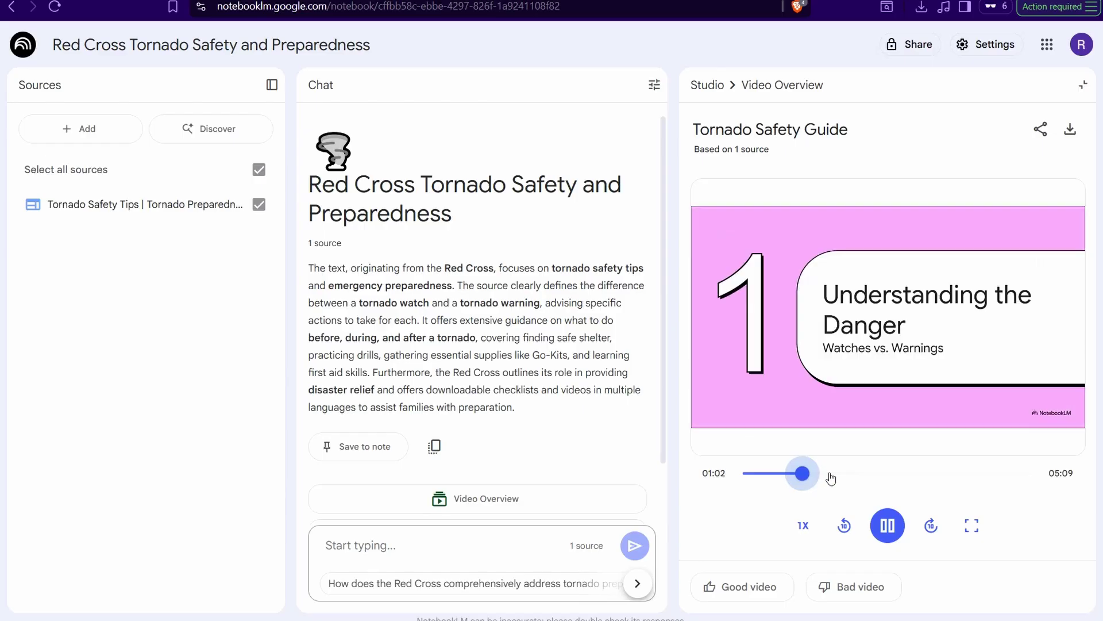
click(887, 526)
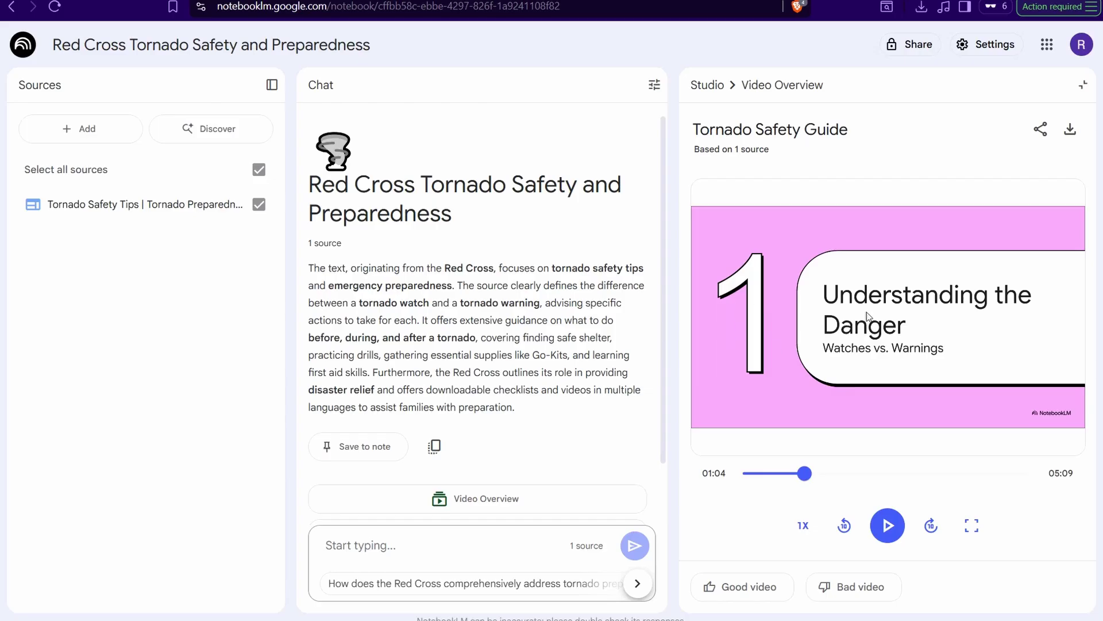
click(843, 473)
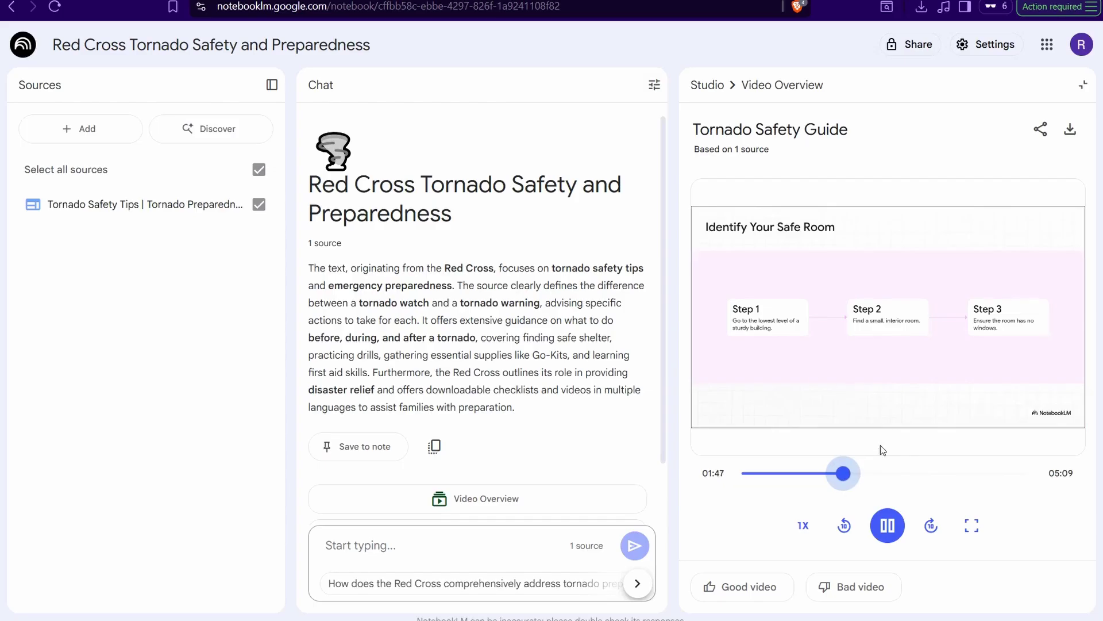
click(888, 526)
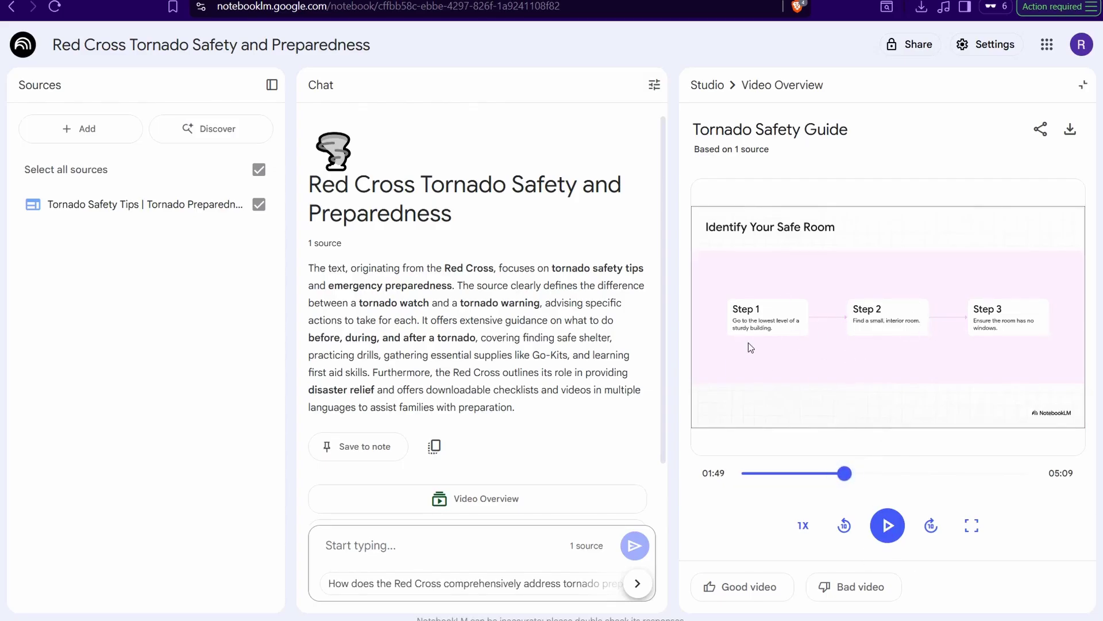
click(880, 474)
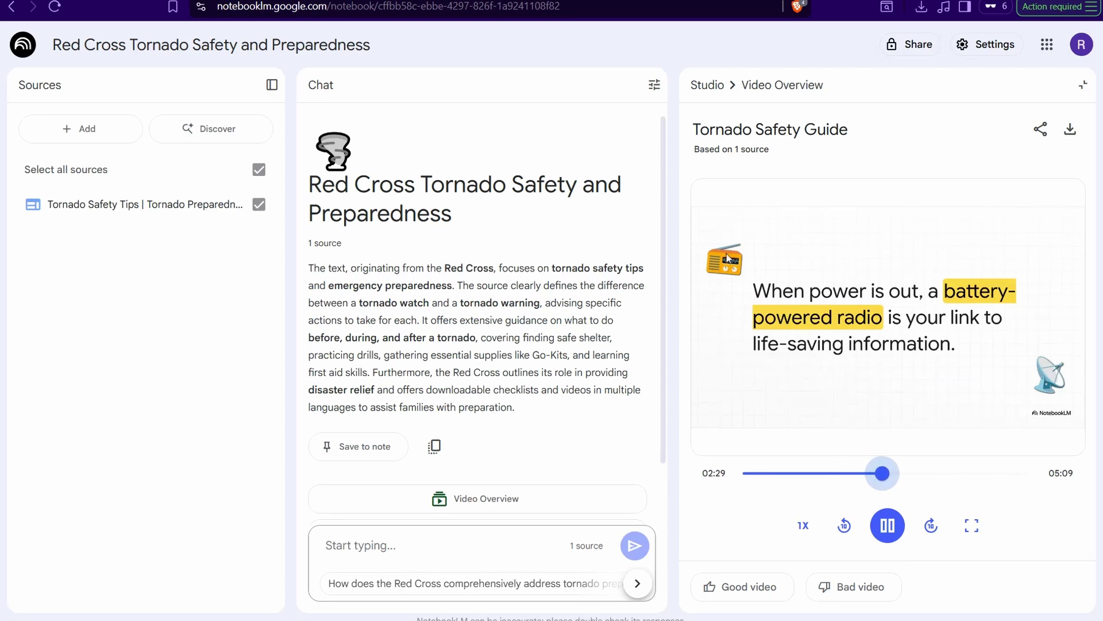
click(918, 473)
click(889, 528)
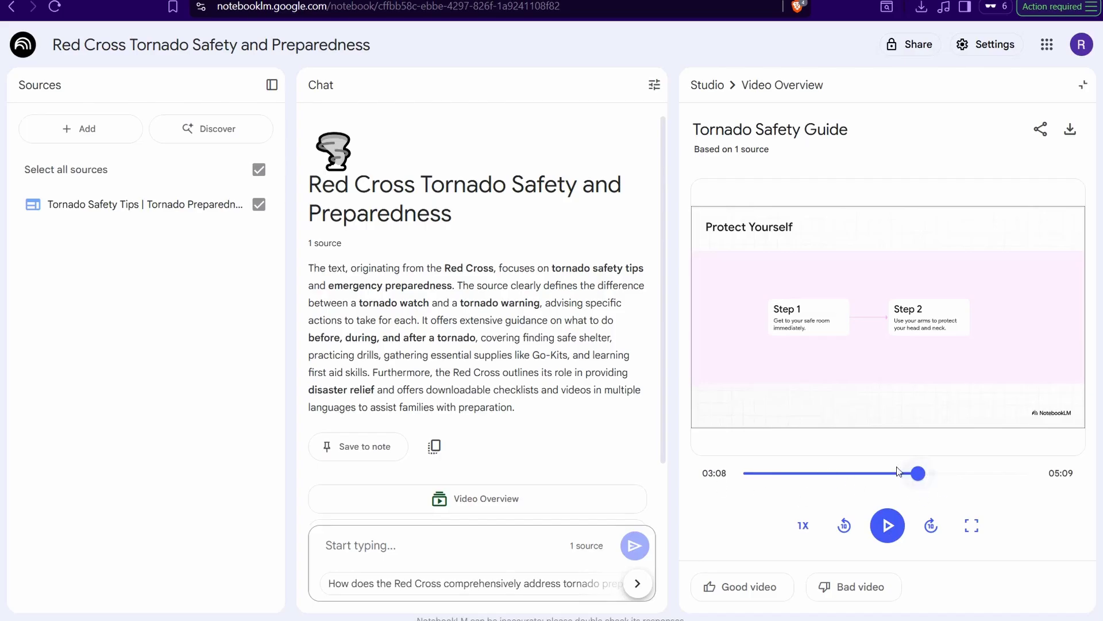
click(951, 474)
click(888, 529)
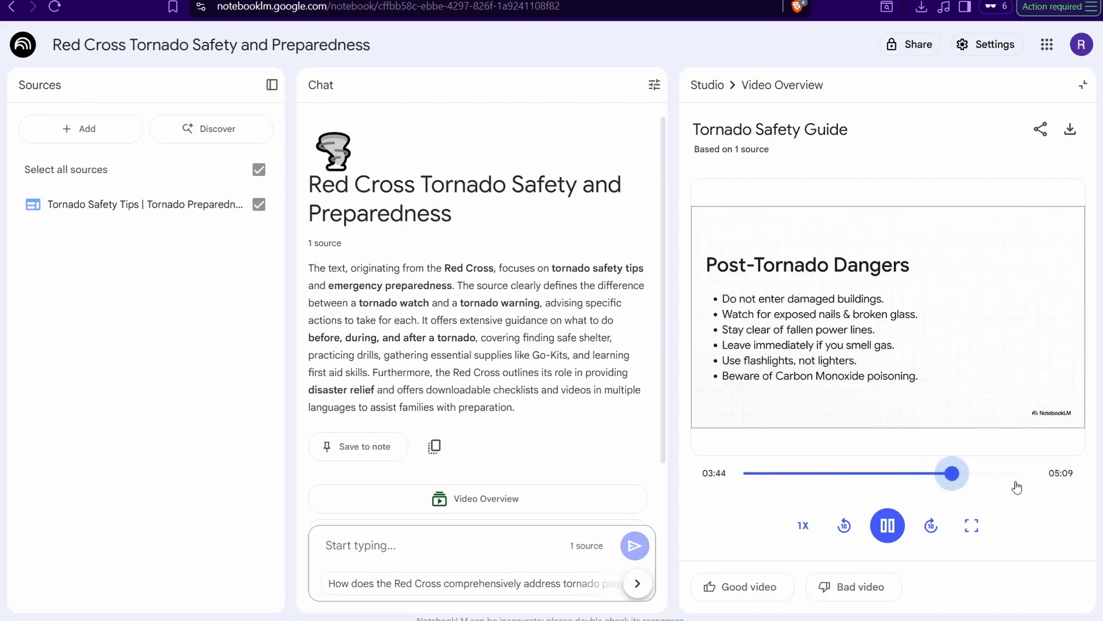
click(888, 525)
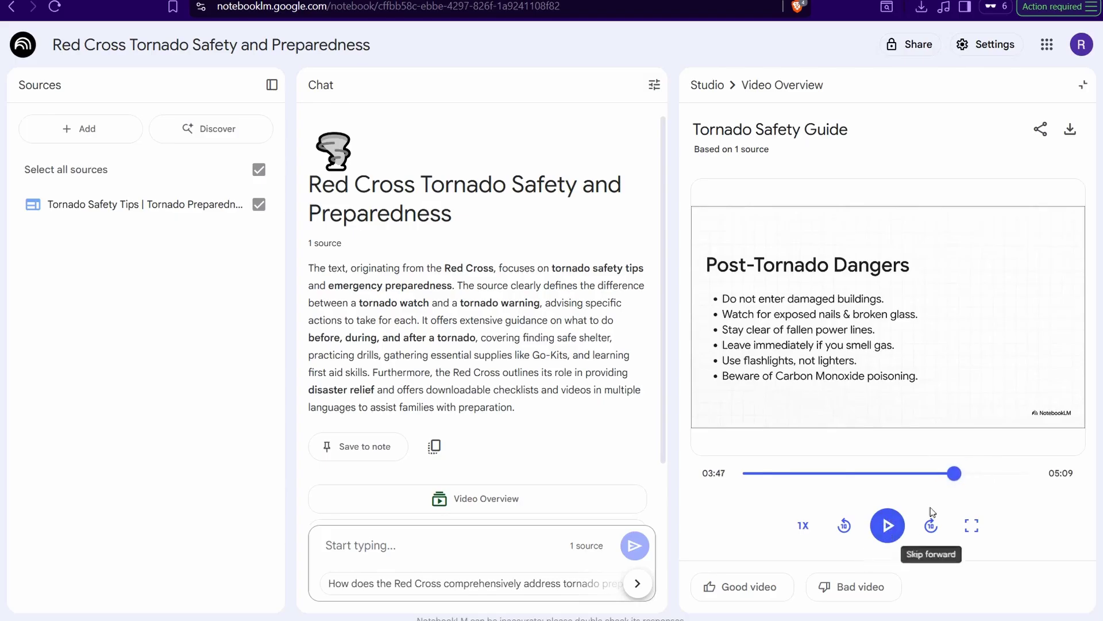
click(888, 526)
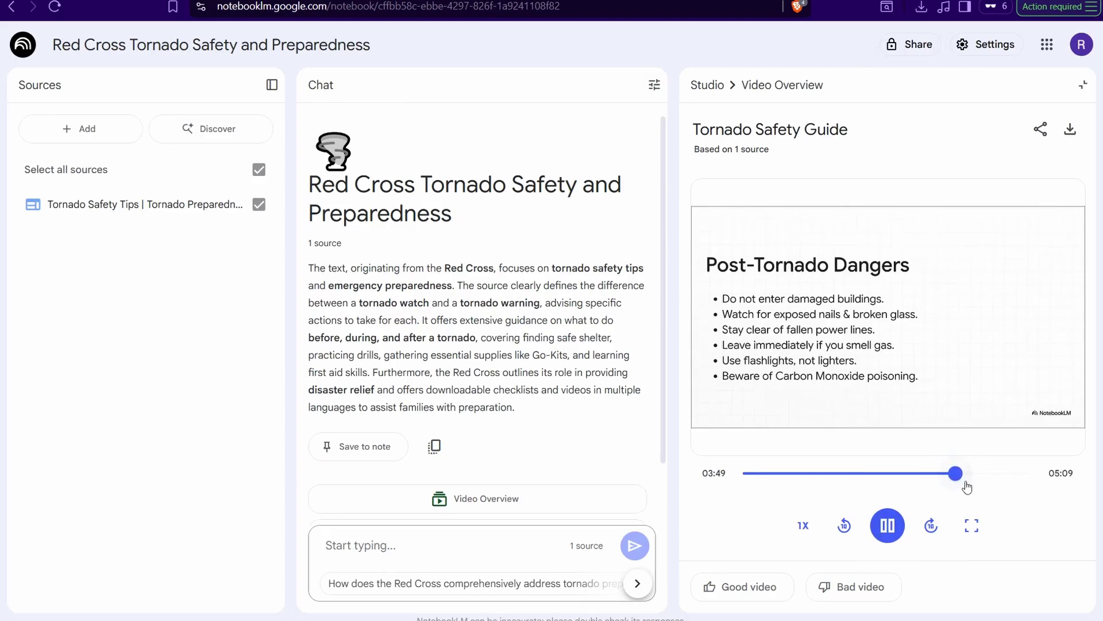
click(981, 473)
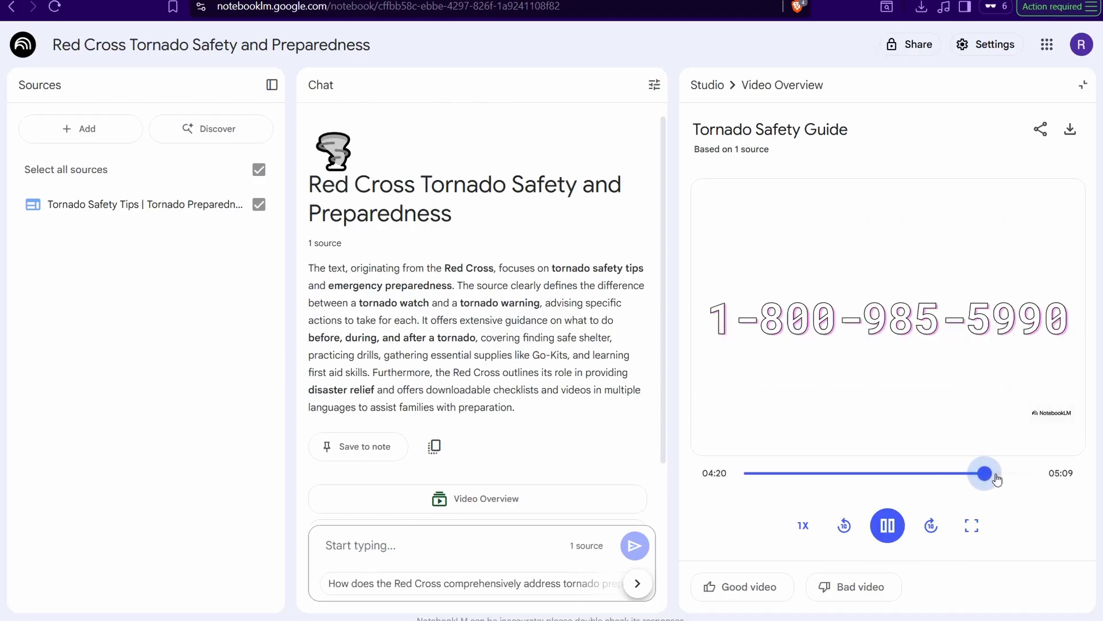
click(997, 474)
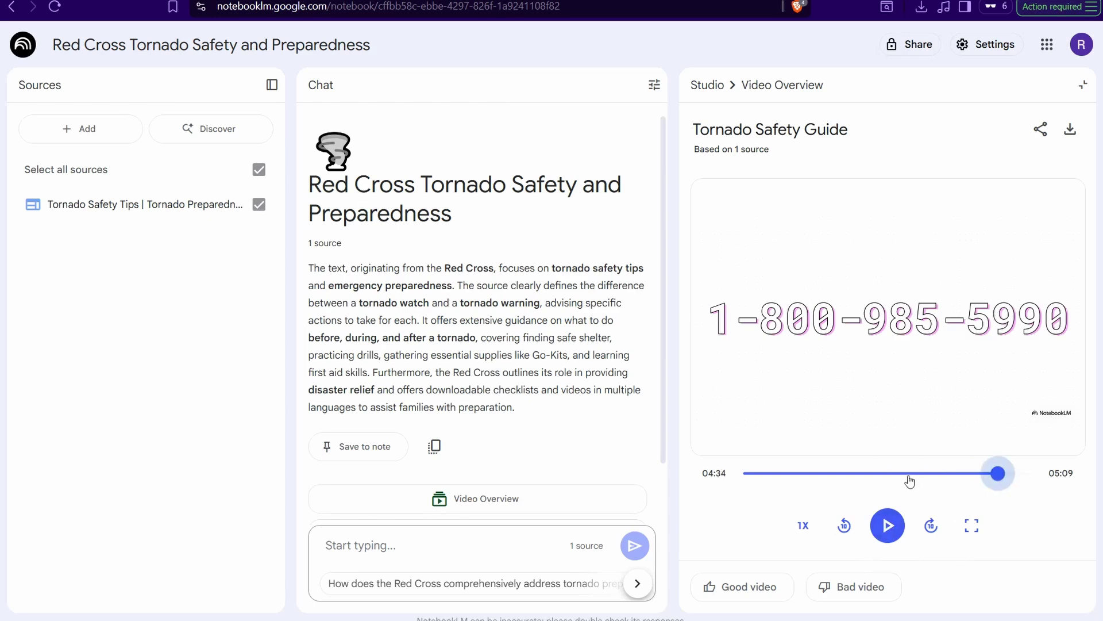
click(907, 473)
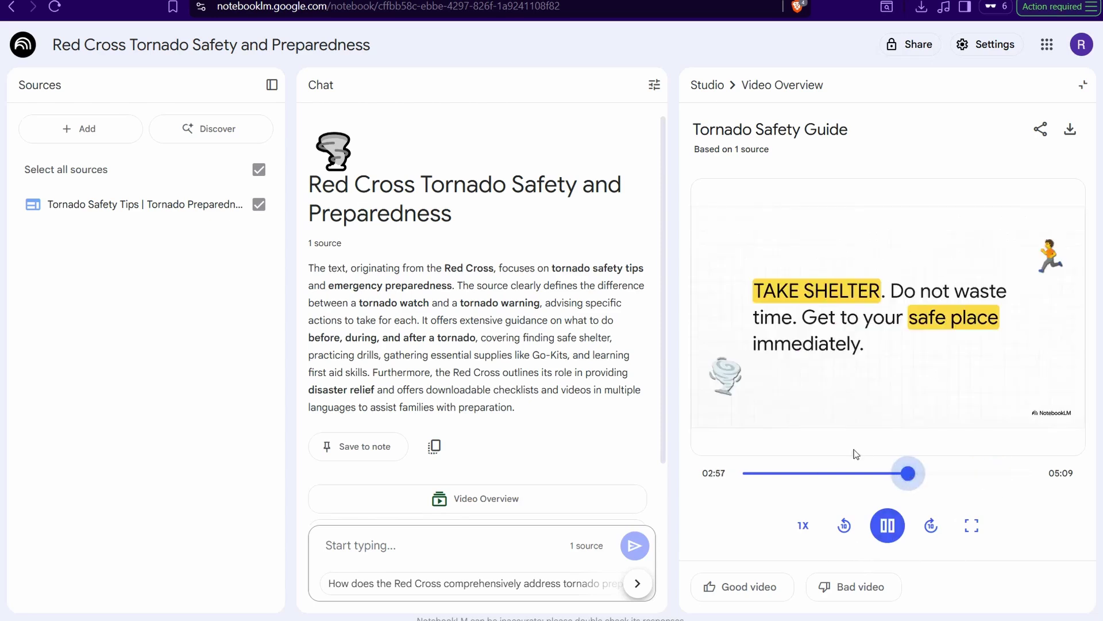
click(888, 526)
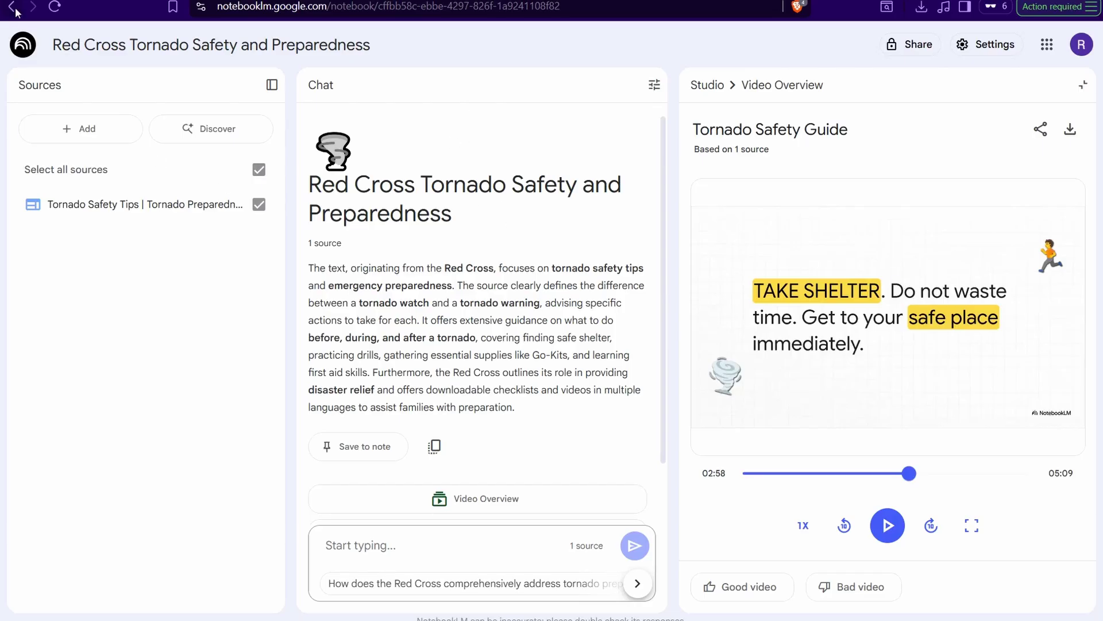
Step: From the NotebookLM home page, create a new notebook and dismiss the Add sources dialog
click(21, 44)
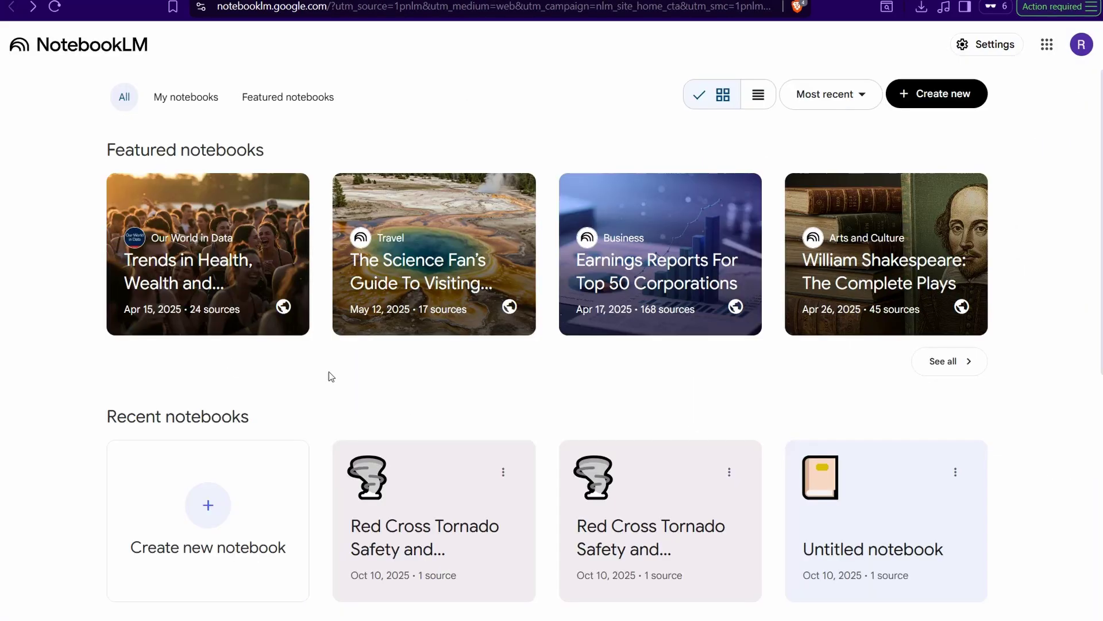
click(208, 524)
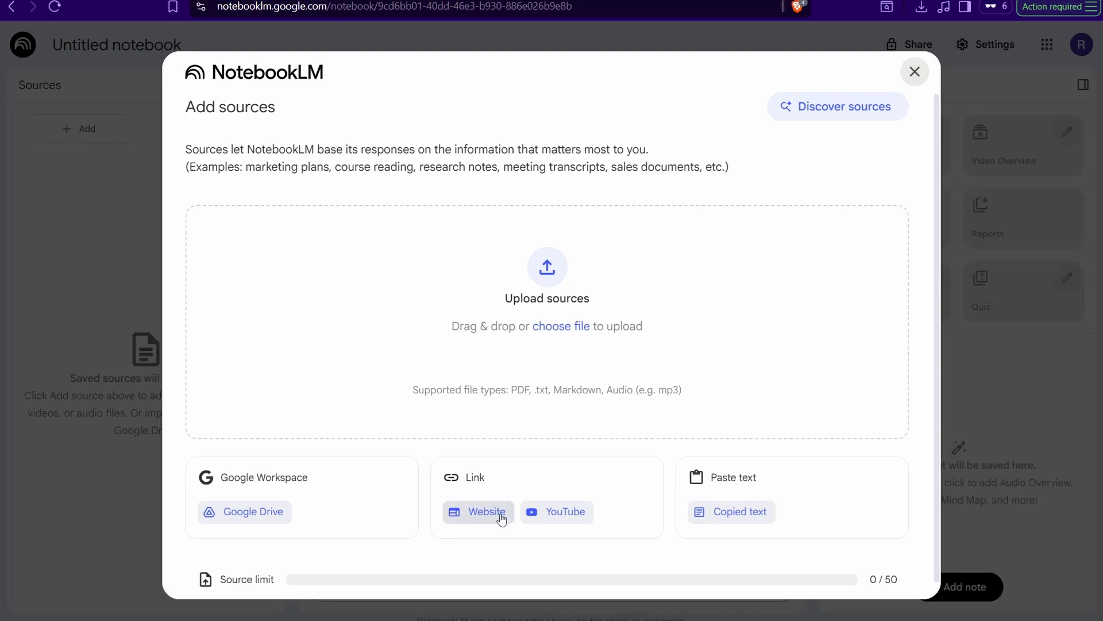
click(917, 74)
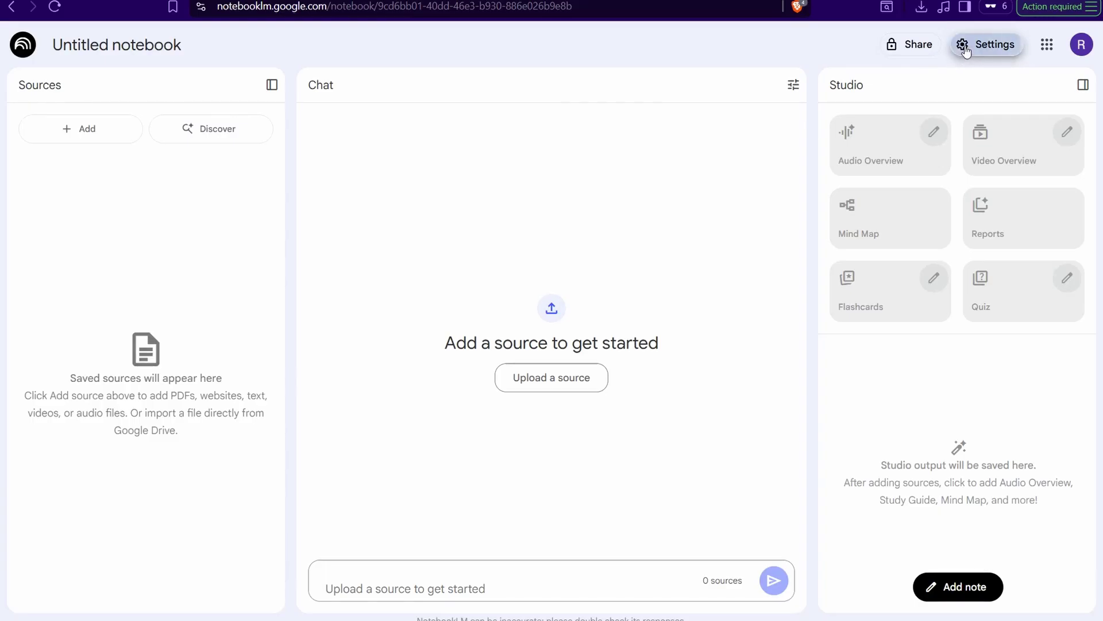
Step: Save español as the output language in the notebook's Settings
click(970, 50)
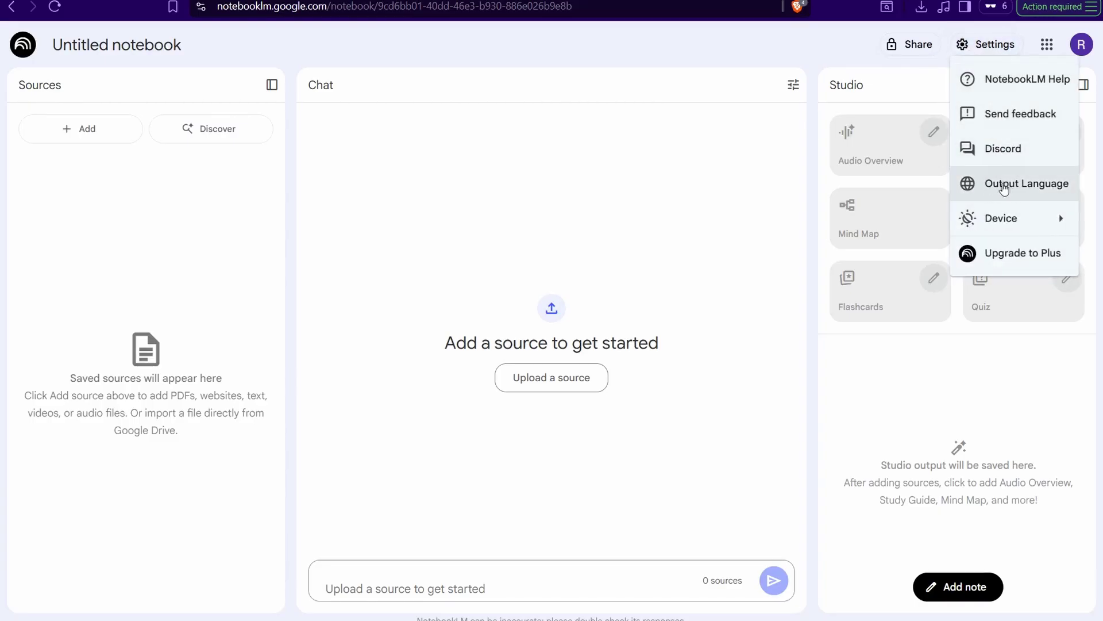
click(1003, 184)
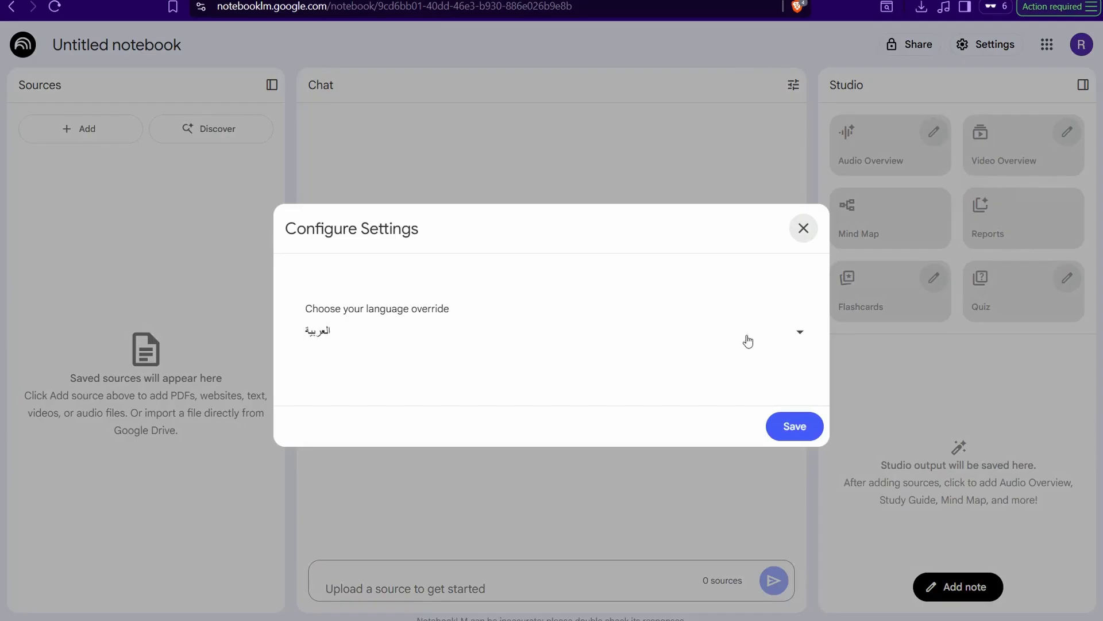
click(804, 340)
scroll(346, 415, down, 1)
scroll(363, 388, up, 1)
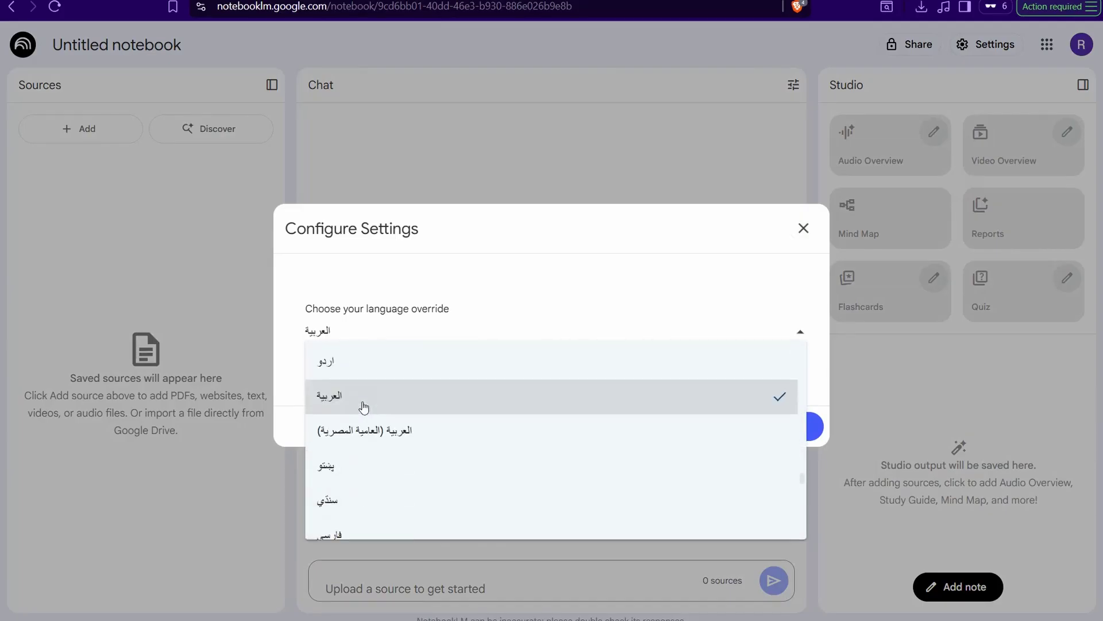
scroll(362, 392, down, 2)
scroll(355, 394, down, 2)
scroll(354, 394, up, 1)
scroll(354, 400, down, 2)
scroll(352, 409, down, 3)
scroll(362, 414, down, 1)
scroll(365, 419, down, 3)
scroll(365, 424, down, 1)
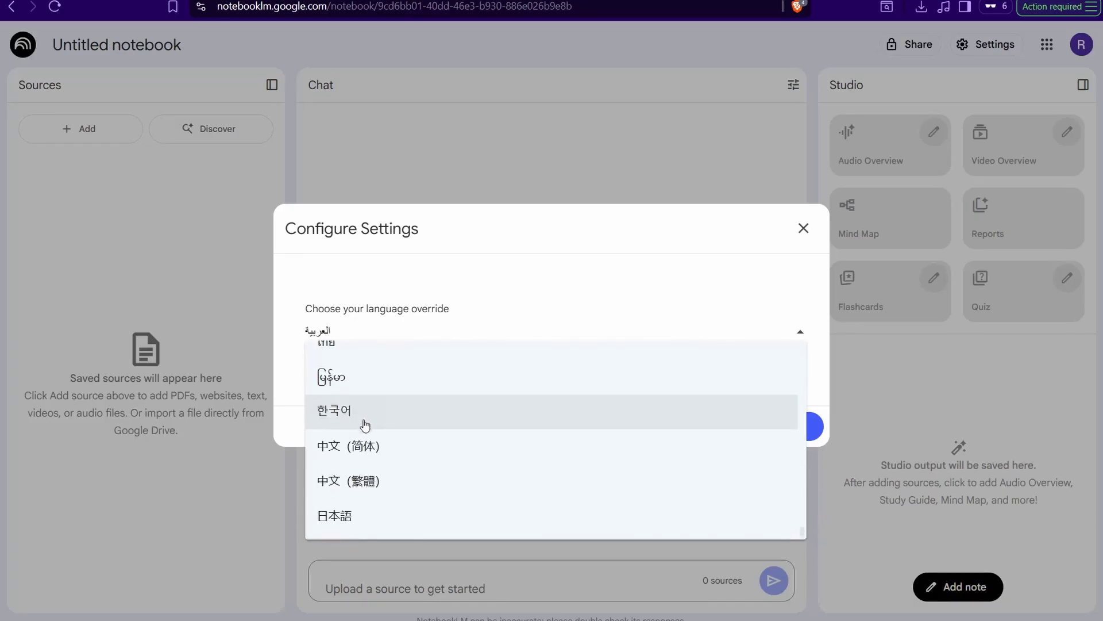
scroll(359, 468, up, 2)
scroll(360, 466, up, 3)
scroll(357, 458, up, 3)
scroll(357, 457, up, 3)
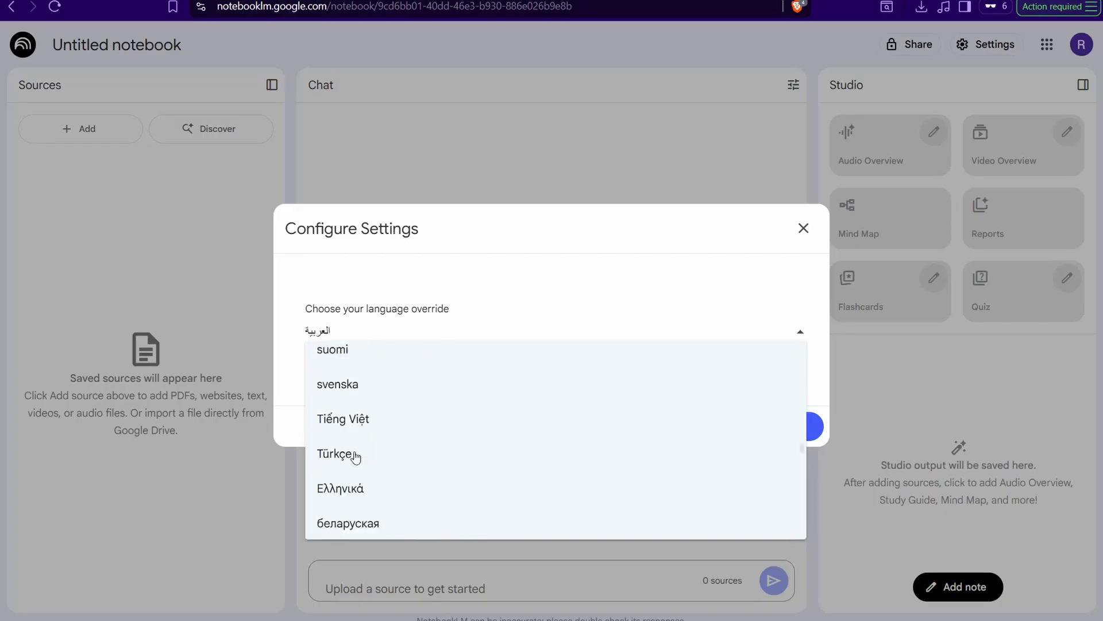
scroll(355, 458, up, 3)
scroll(355, 457, up, 3)
scroll(355, 457, up, 2)
scroll(355, 457, up, 2)
scroll(355, 457, up, 1)
scroll(353, 454, up, 1)
scroll(347, 474, down, 1)
scroll(337, 499, down, 2)
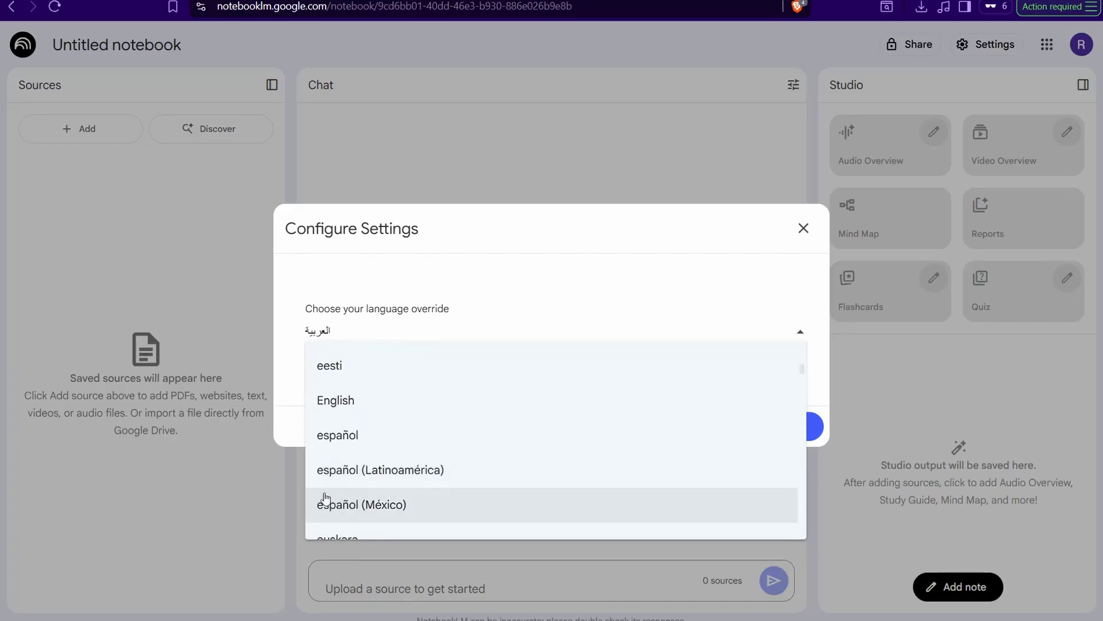
click(335, 439)
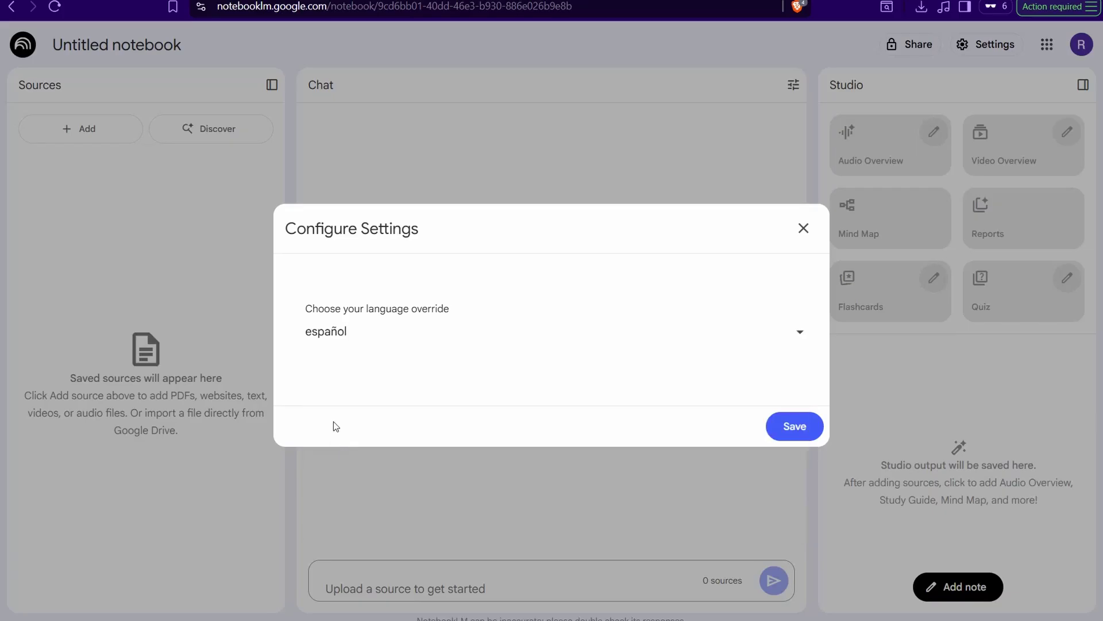
click(790, 433)
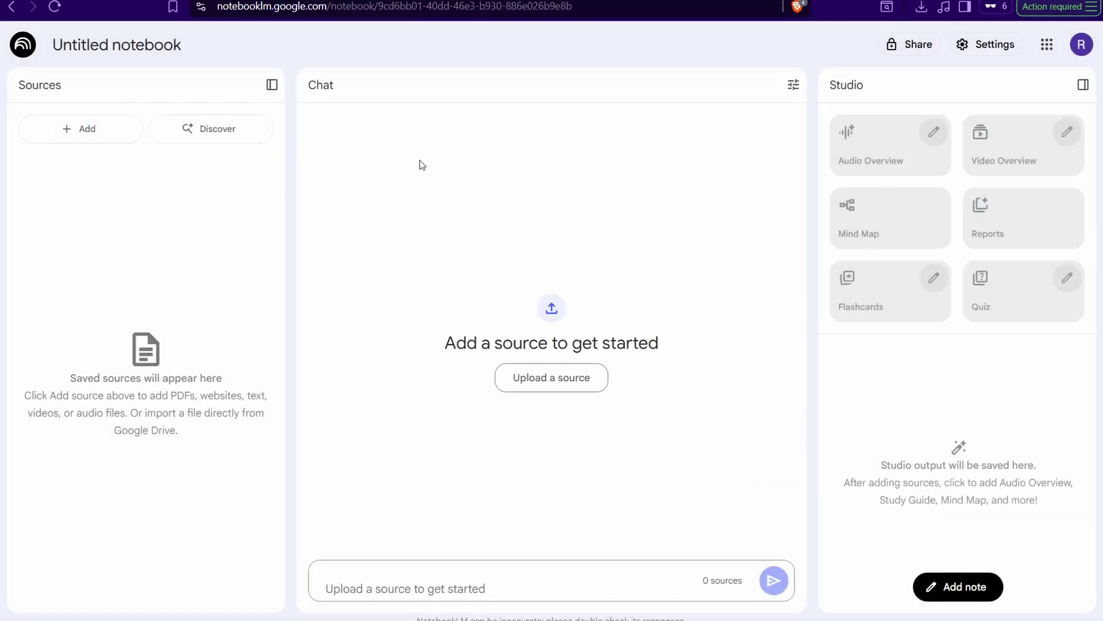